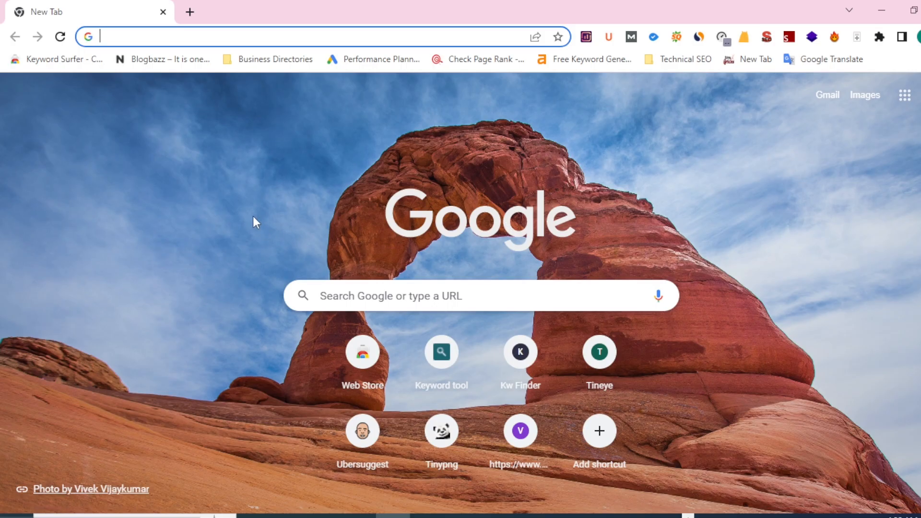
Search the web for blogger and open the Blogger dashboard.
{"action": "left_click", "coordinate": [192, 35]}
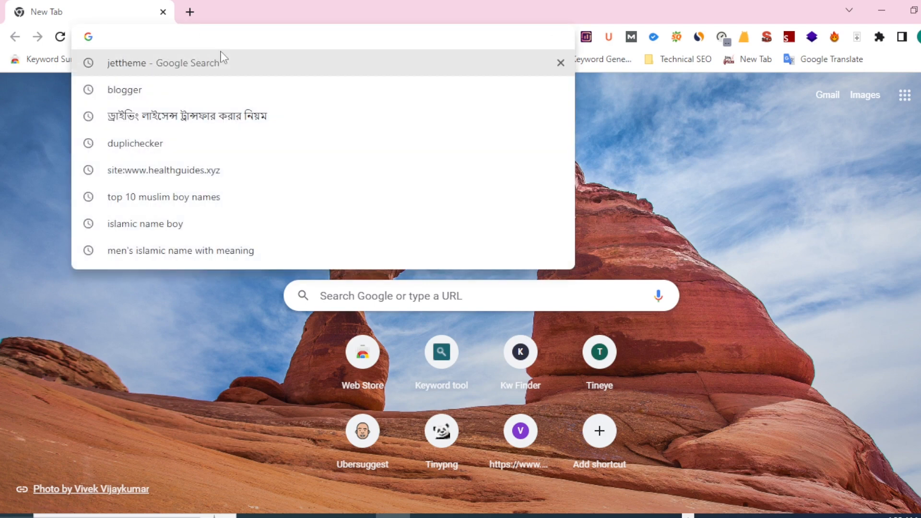
{"action": "type", "text": "b"}
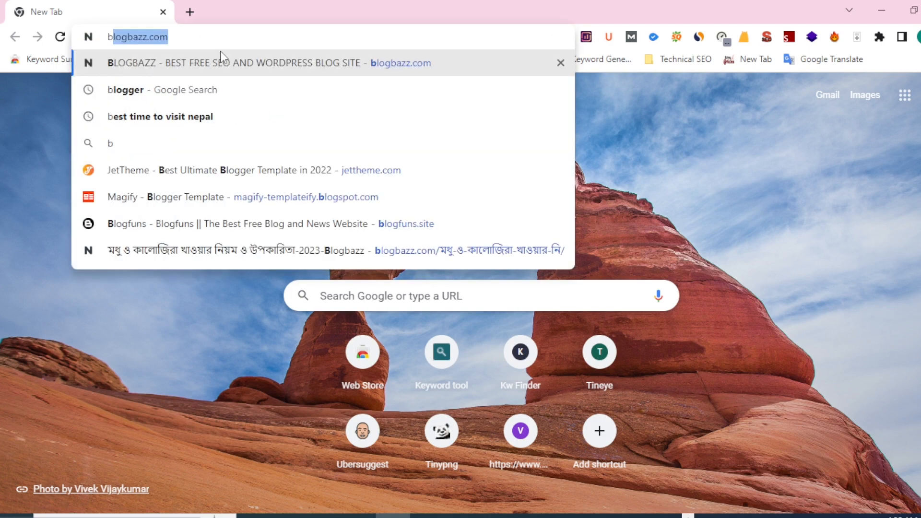
{"action": "type", "text": "logge"}
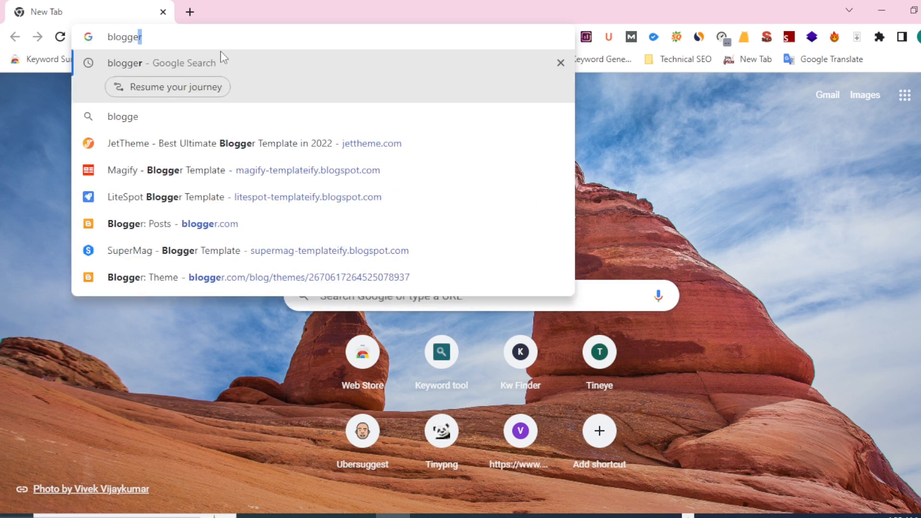
{"action": "type", "text": "r"}
{"action": "key", "text": "Return"}
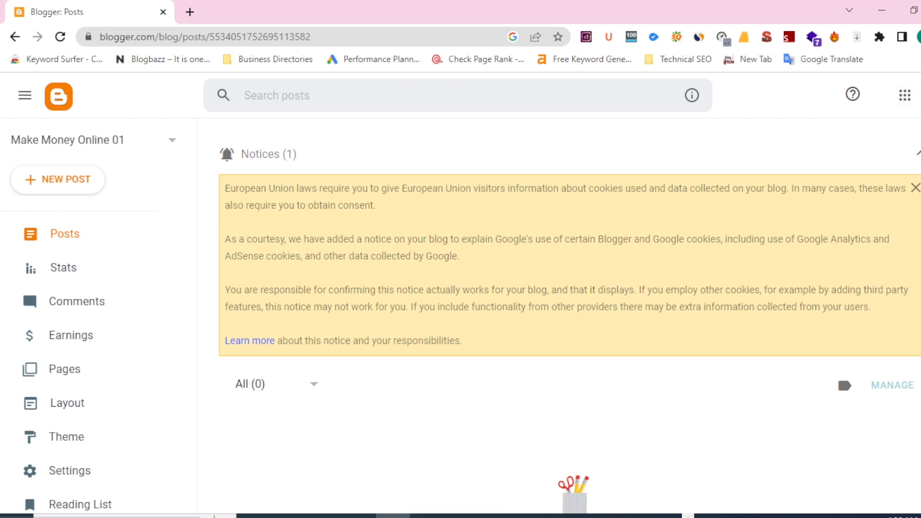
Find Blogger.com through a web search for blogger in an incognito window and start creating a blog there.
{"action": "left_click", "coordinate": [917, 36]}
{"action": "left_click", "coordinate": [863, 94]}
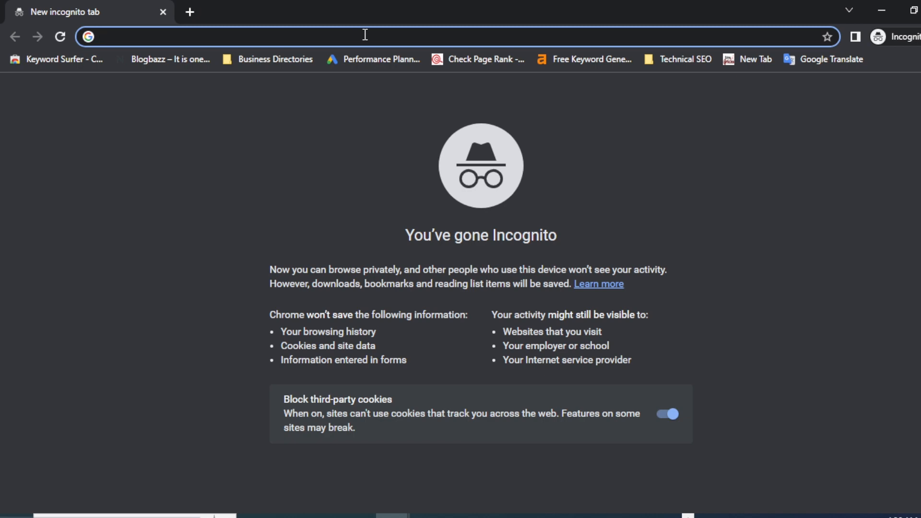
{"action": "type", "text": "blogger"}
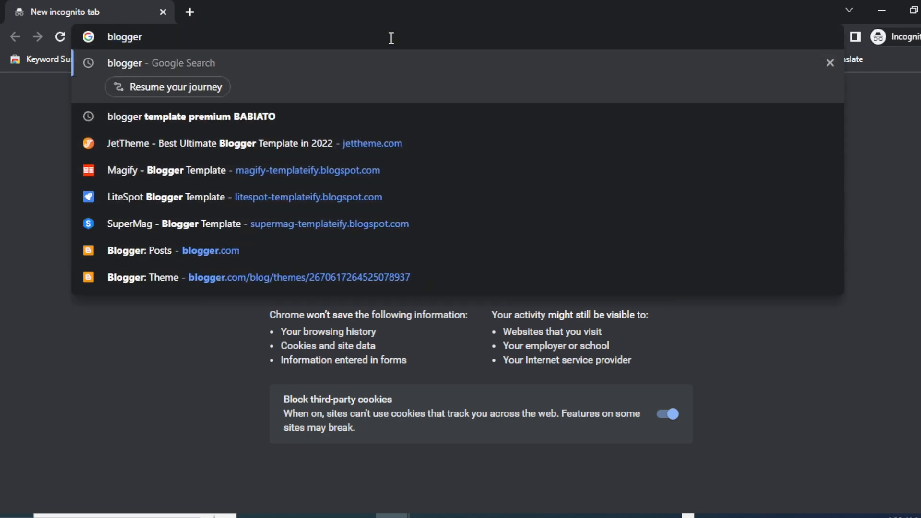
{"action": "key", "text": "Return"}
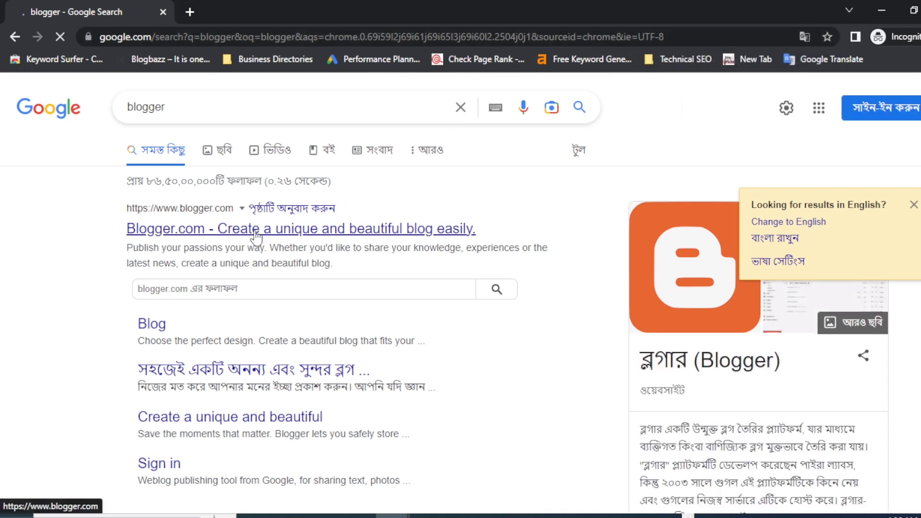
{"action": "left_click", "coordinate": [256, 230]}
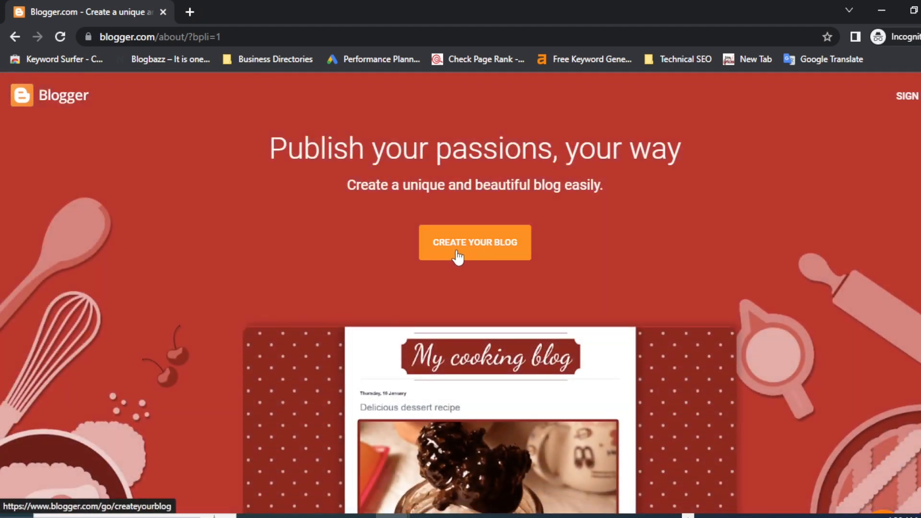
{"action": "left_click", "coordinate": [487, 251]}
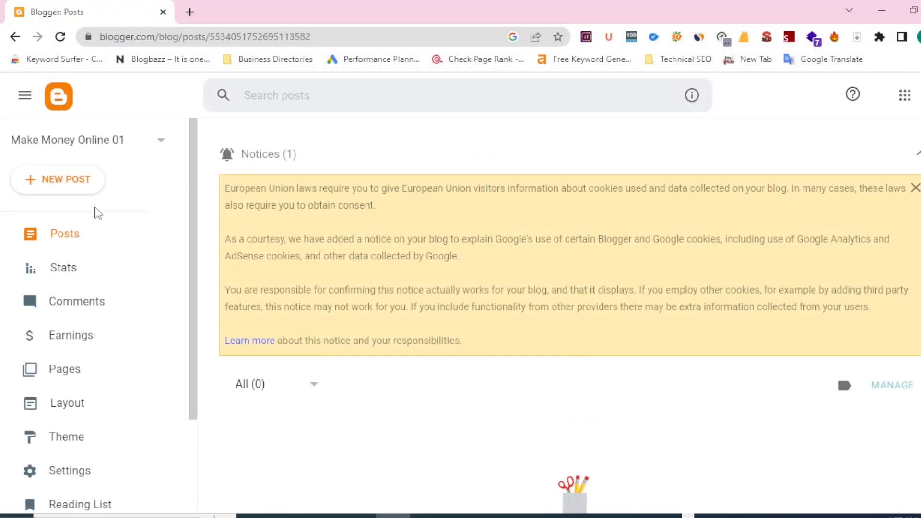
Start a new blog from the Blogger dashboard and title it "make money online 02".
{"action": "left_click", "coordinate": [67, 180]}
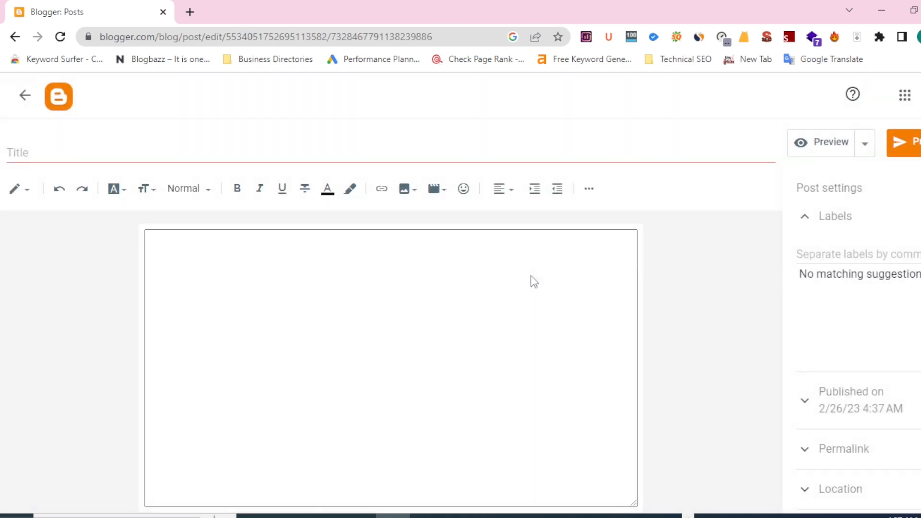
{"action": "left_click", "coordinate": [23, 95]}
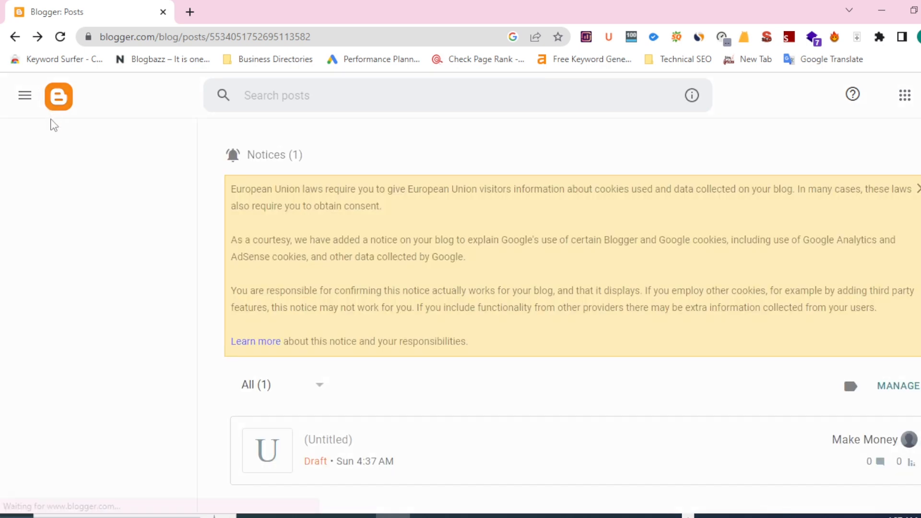
{"action": "left_click", "coordinate": [93, 148]}
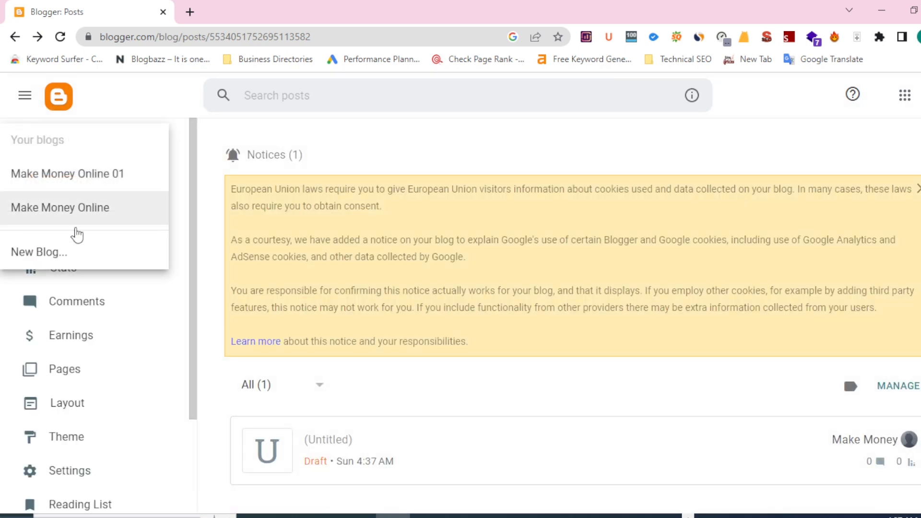
{"action": "left_click", "coordinate": [67, 253]}
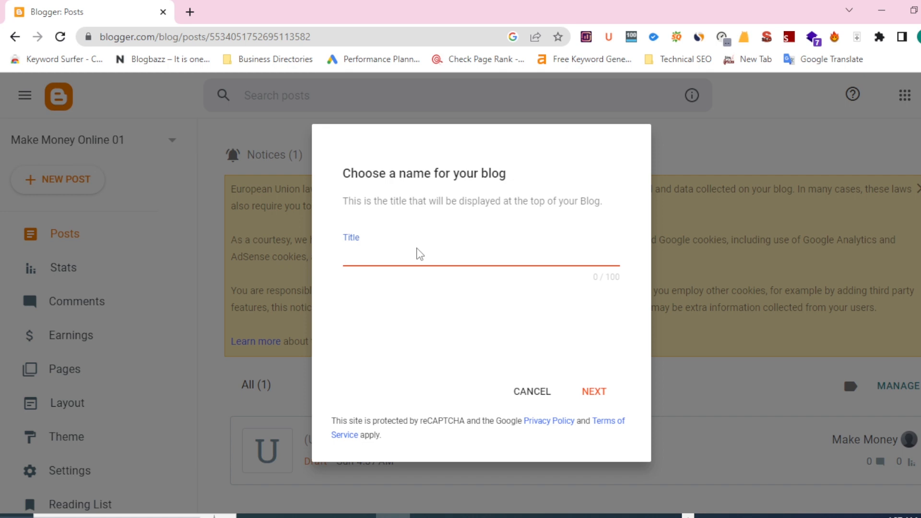
{"action": "type", "text": "mak"}
{"action": "type", "text": "e money"}
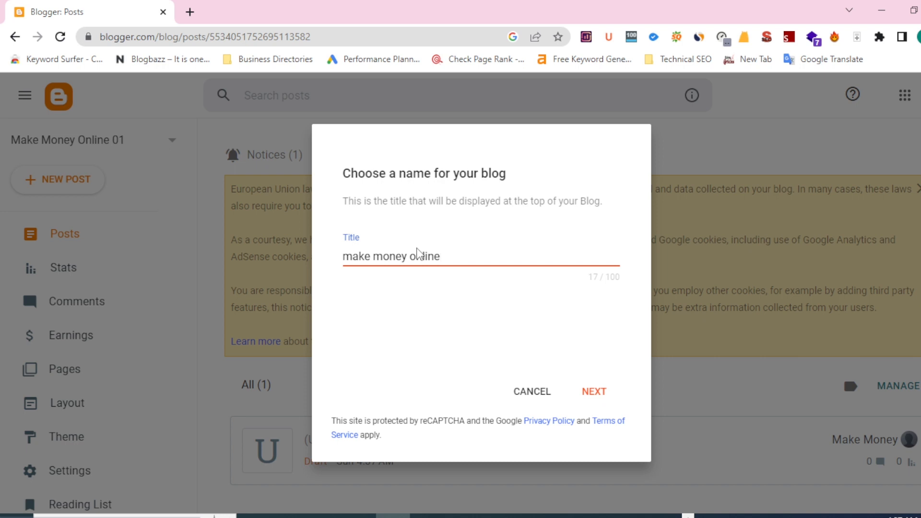
{"action": "type", "text": " online 02"}
{"action": "left_click", "coordinate": [587, 399]}
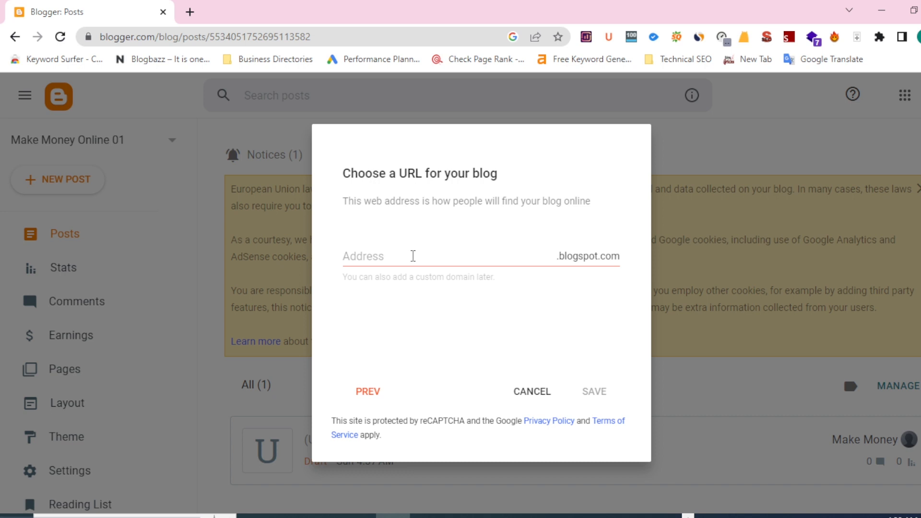
Set the blog's address to makemoneyonline00976.blogspot.com and save the new blog.
{"action": "left_click", "coordinate": [413, 256]}
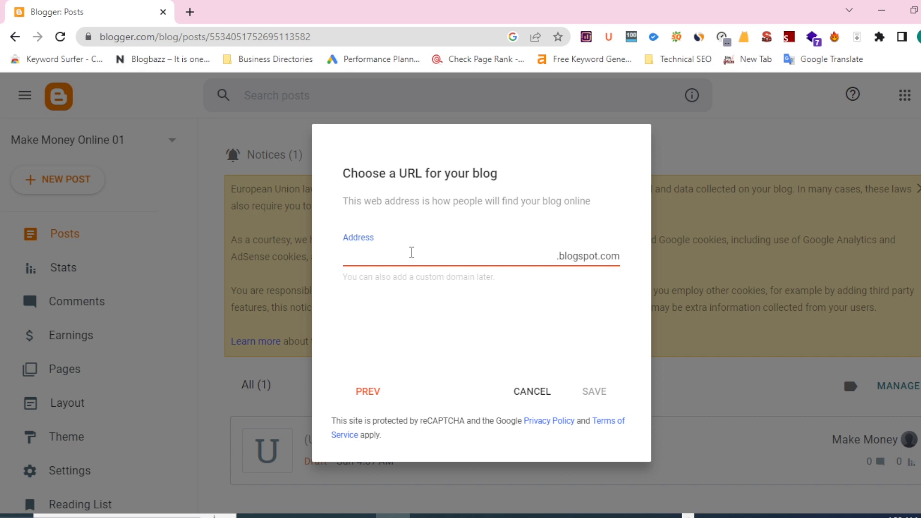
{"action": "type", "text": "makemoney"}
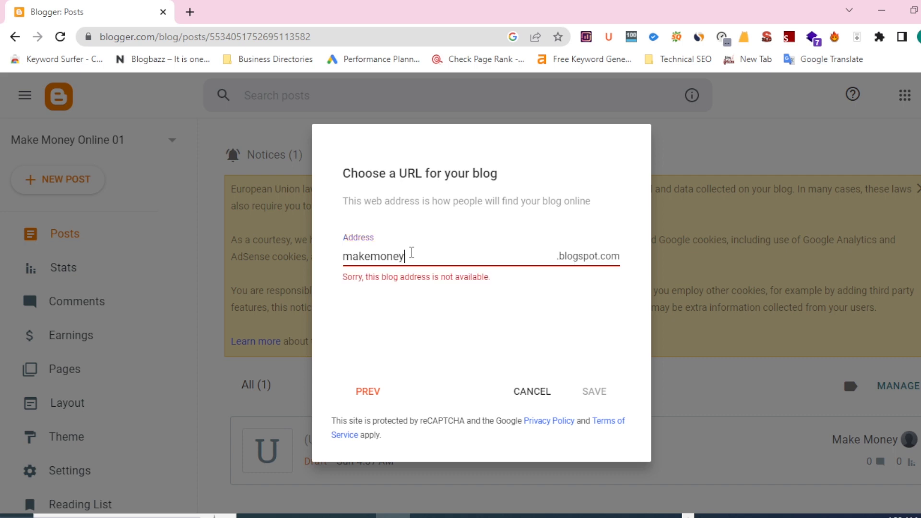
{"action": "type", "text": "online0097"}
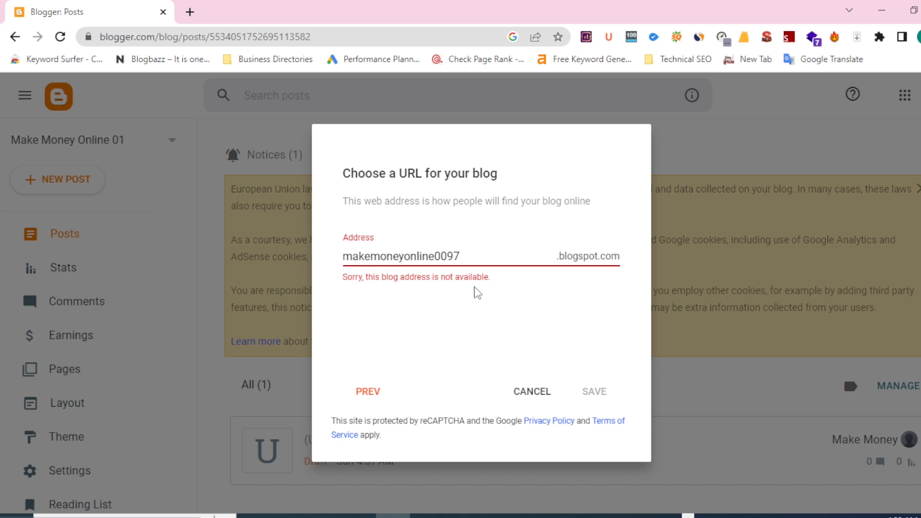
{"action": "type", "text": "6"}
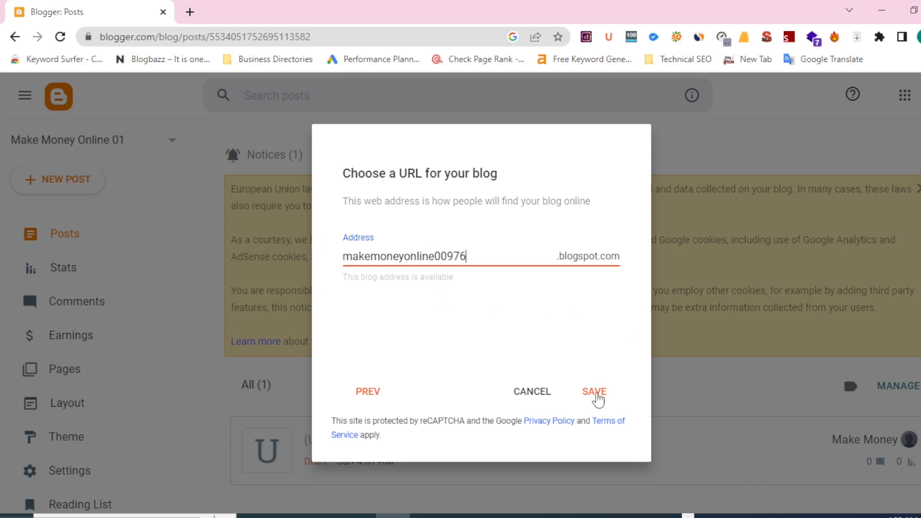
{"action": "left_click", "coordinate": [595, 393]}
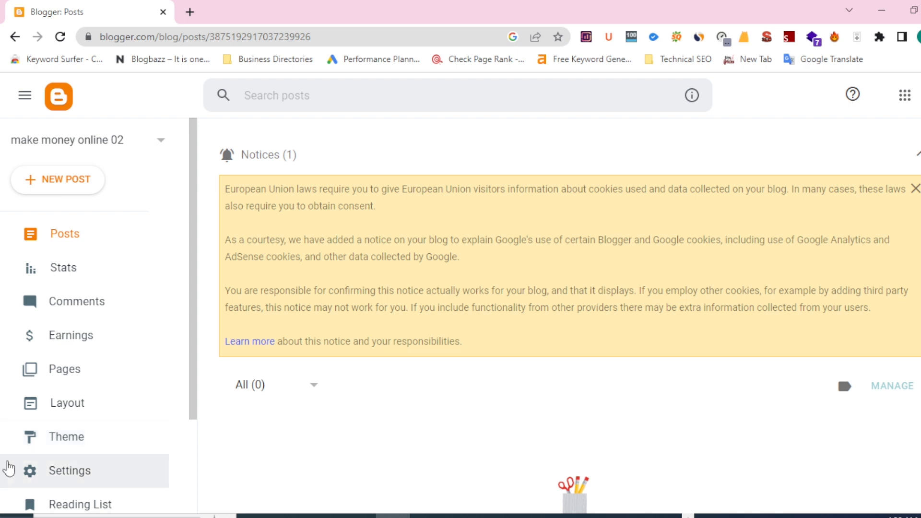
View the newly created blog's public page in a separate browser tab.
{"action": "scroll", "coordinate": [82, 330], "scroll_direction": "down", "scroll_amount": 3}
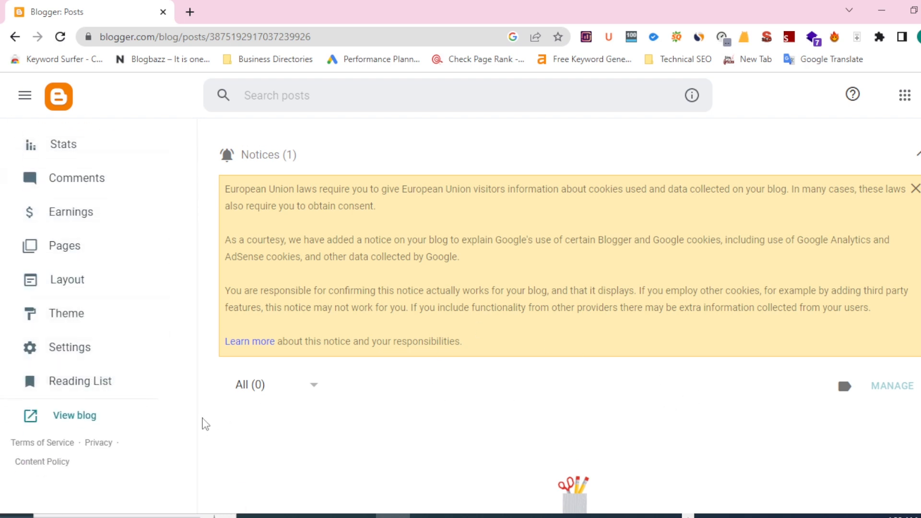
{"action": "right_click", "coordinate": [70, 420]}
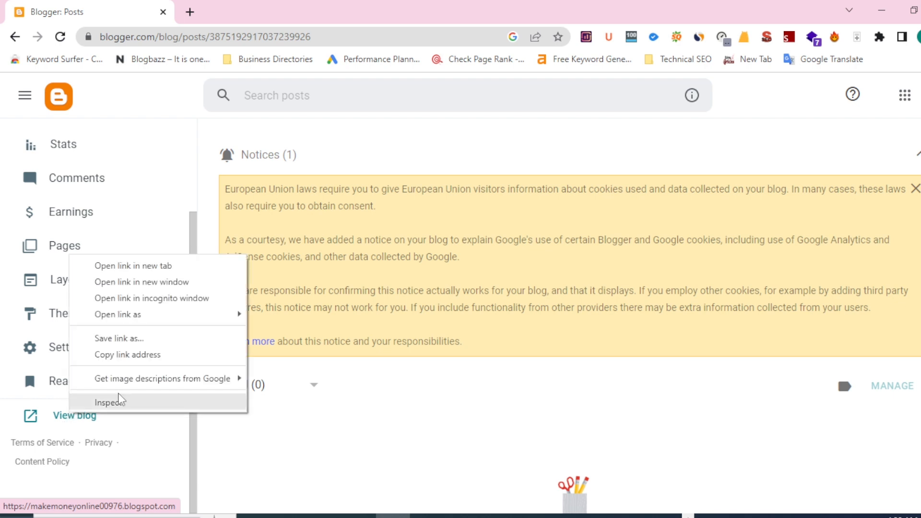
{"action": "left_click", "coordinate": [183, 263]}
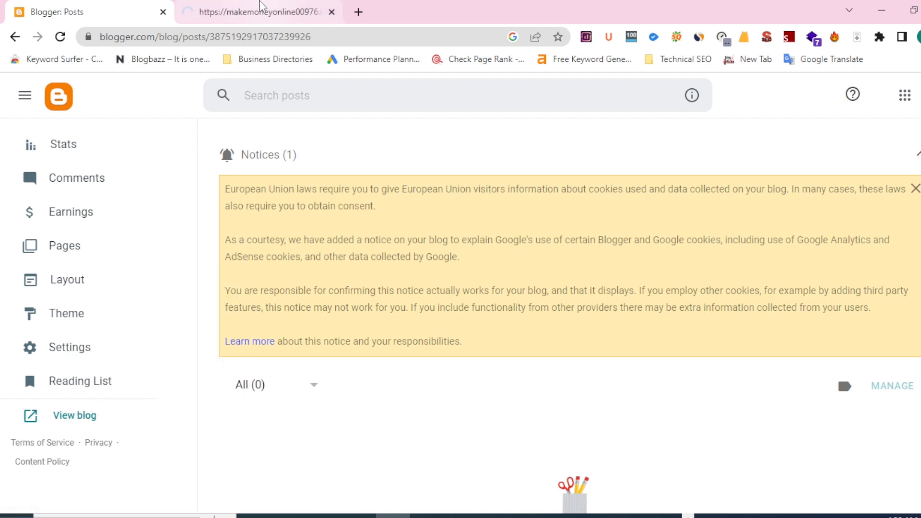
{"action": "left_click", "coordinate": [240, 12]}
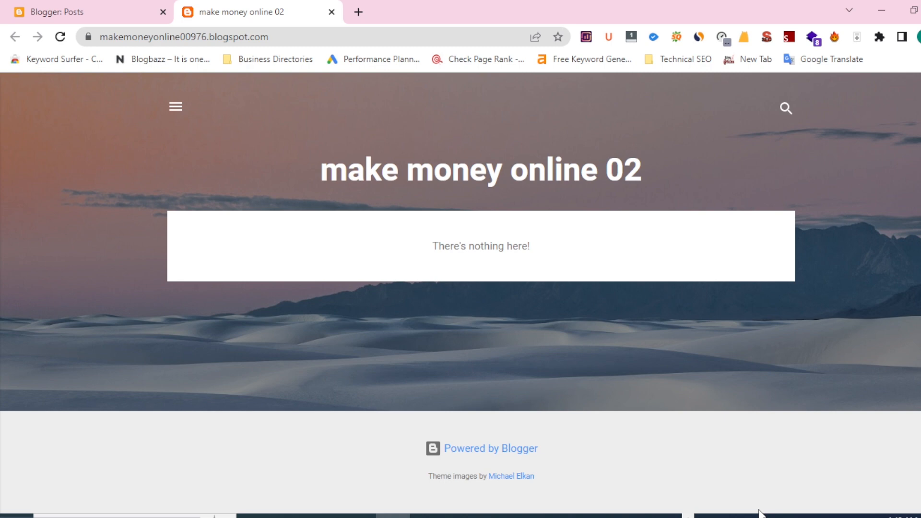
Open the jettheme.com website in another browser tab.
{"action": "left_click", "coordinate": [359, 11]}
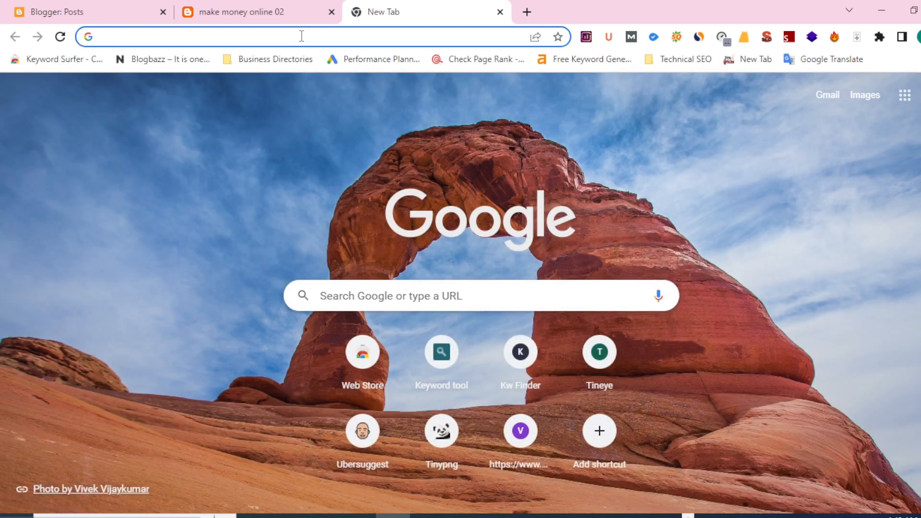
{"action": "type", "text": "jetth"}
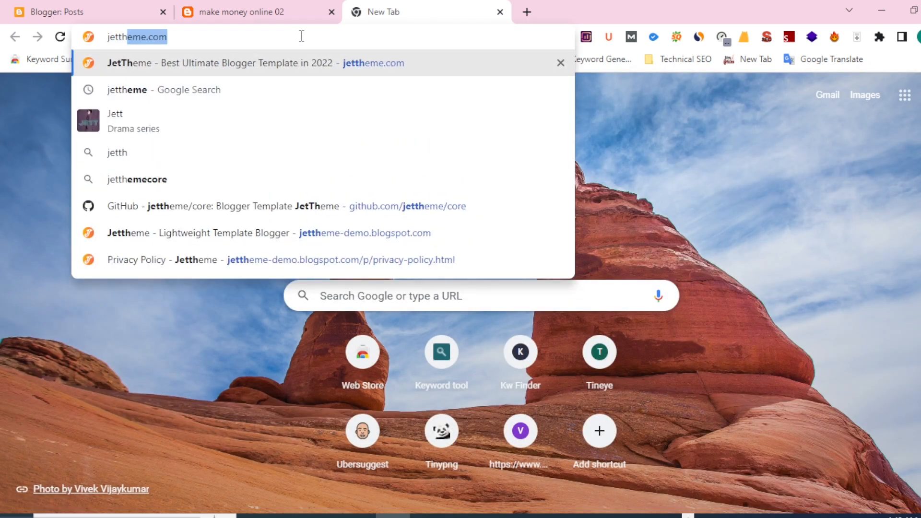
{"action": "type", "text": "eme"}
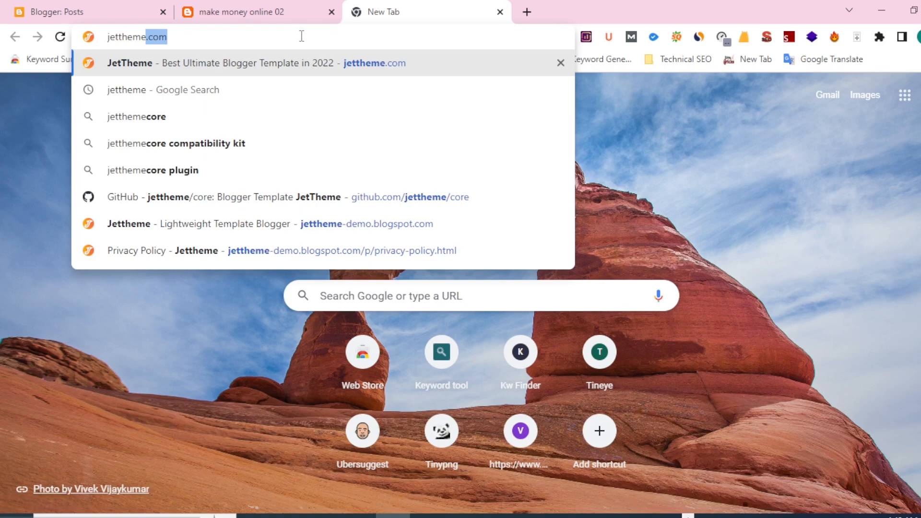
{"action": "key", "text": "Return"}
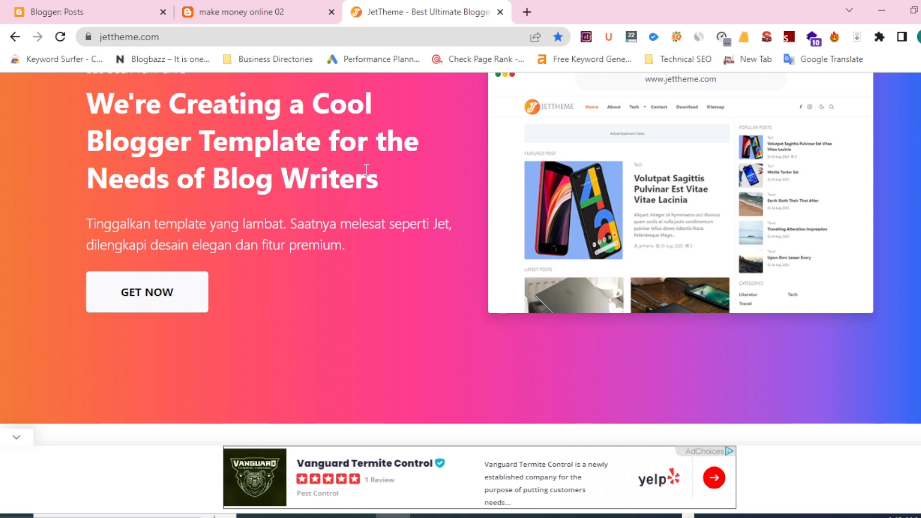
Compare the prices and features of JetTheme's Blog and Newspaper template plans.
{"action": "scroll", "coordinate": [436, 166], "scroll_direction": "down", "scroll_amount": 8}
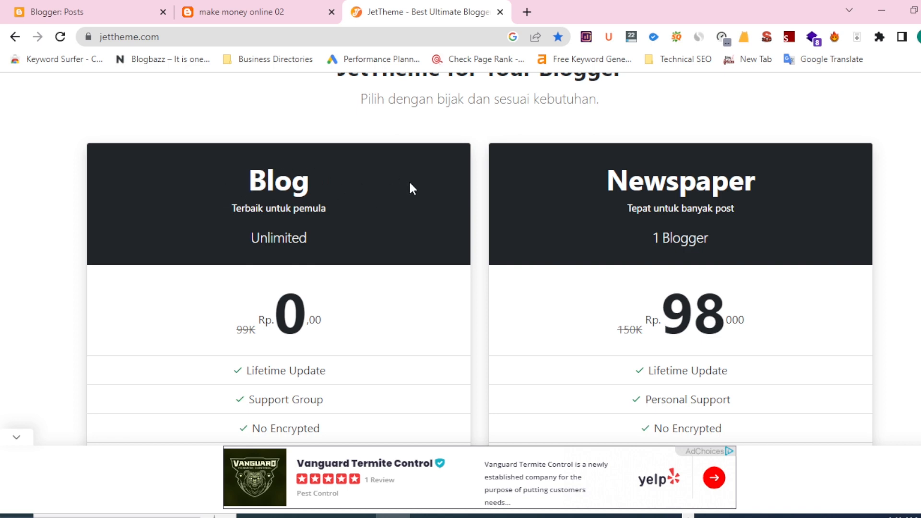
{"action": "scroll", "coordinate": [409, 188], "scroll_direction": "down", "scroll_amount": 2}
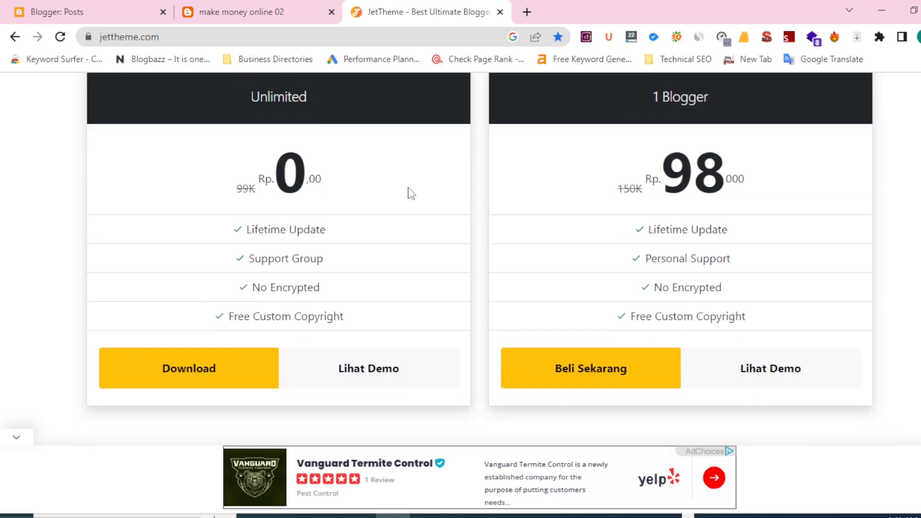
{"action": "scroll", "coordinate": [406, 196], "scroll_direction": "up", "scroll_amount": 1}
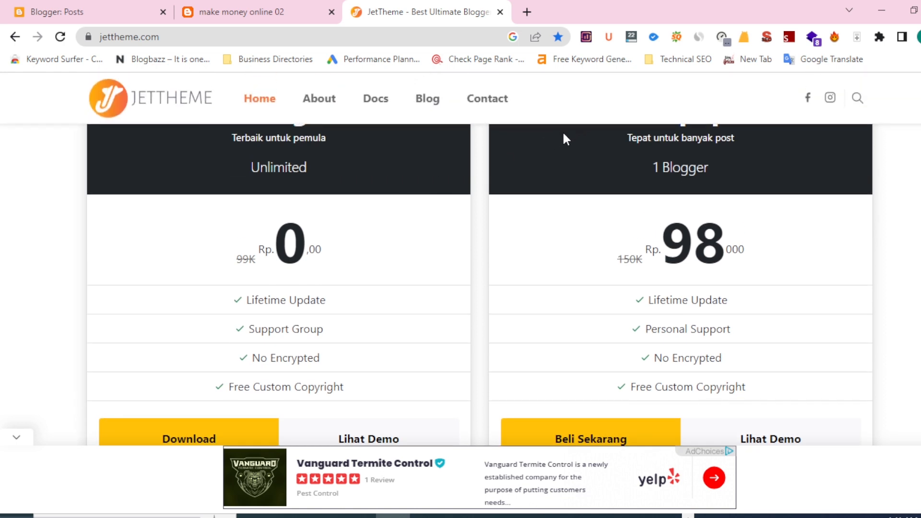
{"action": "scroll", "coordinate": [576, 149], "scroll_direction": "up", "scroll_amount": 1}
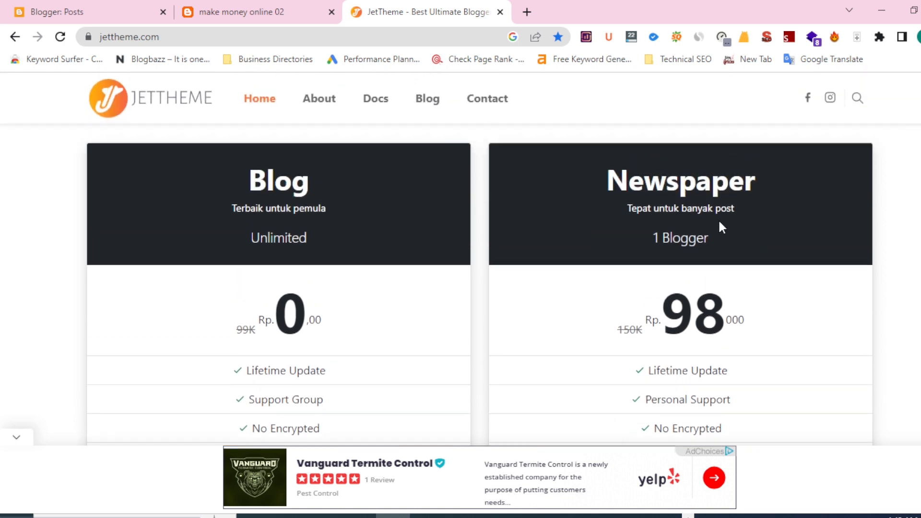
{"action": "scroll", "coordinate": [716, 225], "scroll_direction": "down", "scroll_amount": 2}
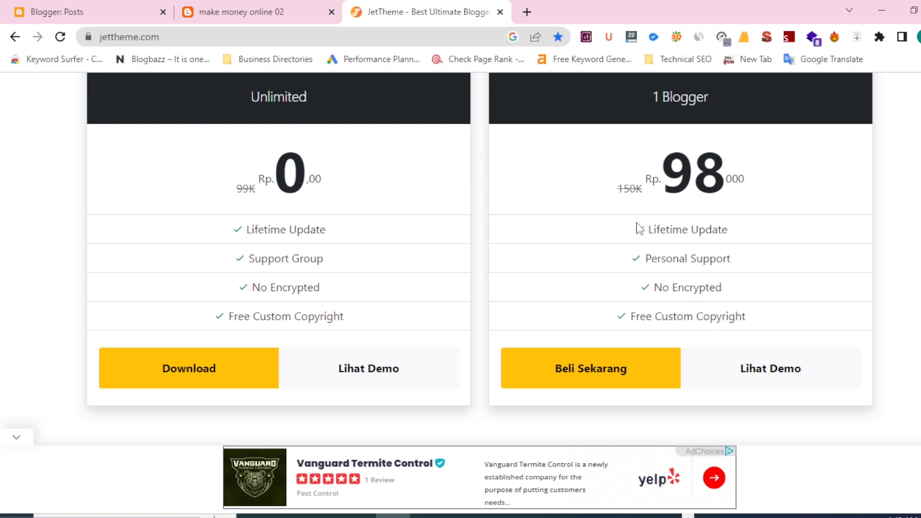
{"action": "scroll", "coordinate": [595, 227], "scroll_direction": "up", "scroll_amount": 1}
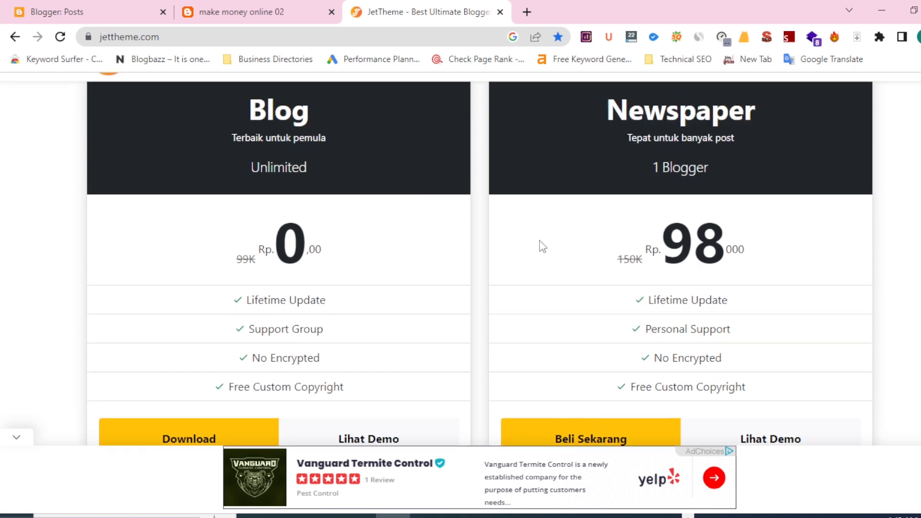
{"action": "scroll", "coordinate": [416, 209], "scroll_direction": "down", "scroll_amount": 1}
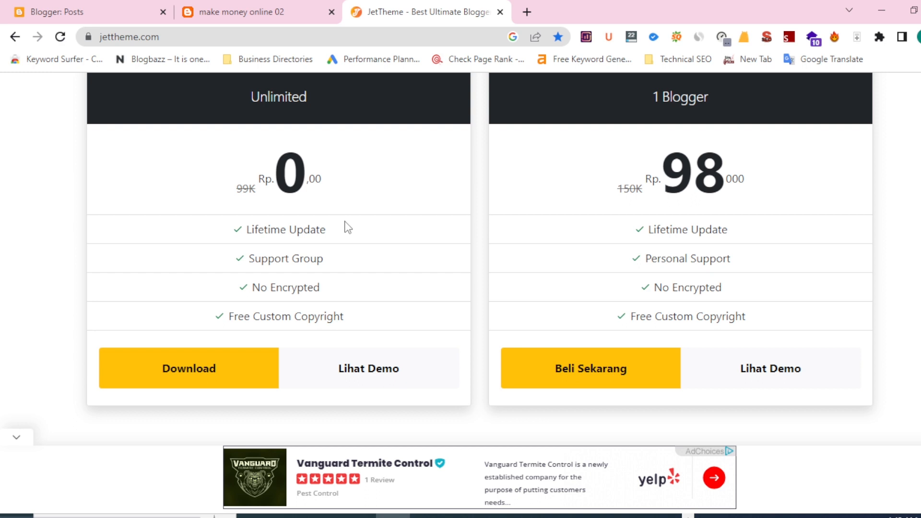
Open the demo of JetTheme's free Unlimited template in a separate browser tab and examine its homepage layout, sidebar, post grid and footer.
{"action": "middle_click", "coordinate": [377, 374]}
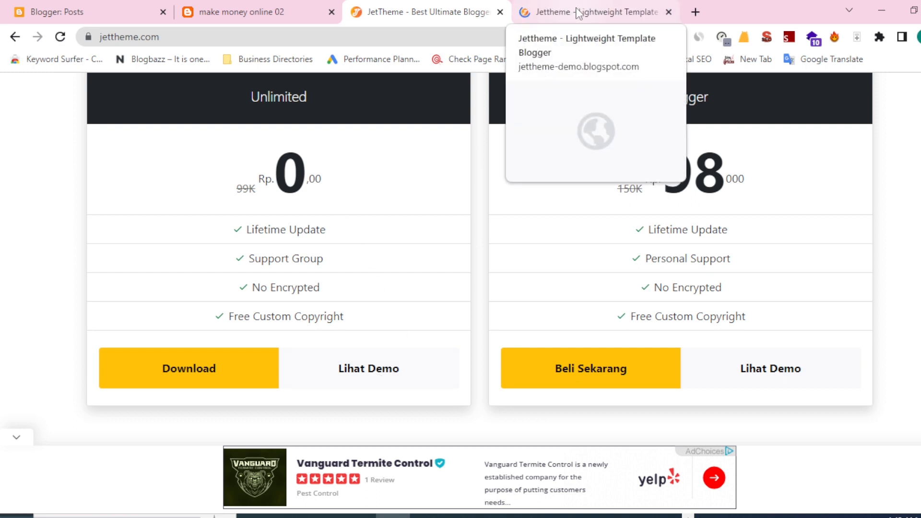
{"action": "left_click", "coordinate": [577, 13]}
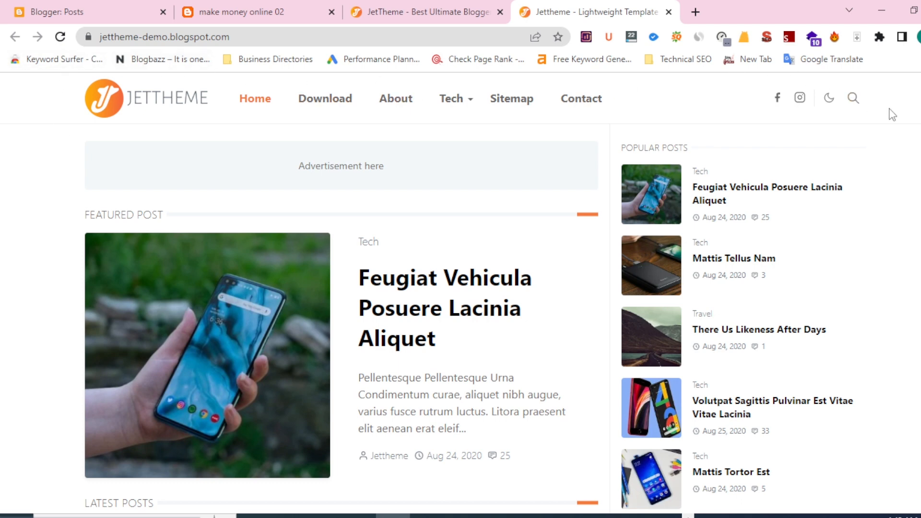
{"action": "scroll", "coordinate": [695, 161], "scroll_direction": "down", "scroll_amount": 7}
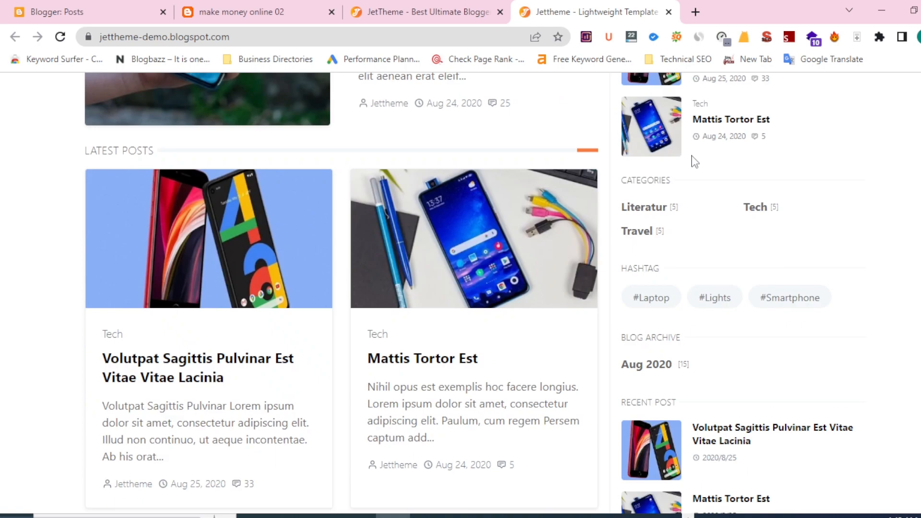
{"action": "scroll", "coordinate": [694, 161], "scroll_direction": "up", "scroll_amount": 6}
{"action": "scroll", "coordinate": [693, 161], "scroll_direction": "down", "scroll_amount": 8}
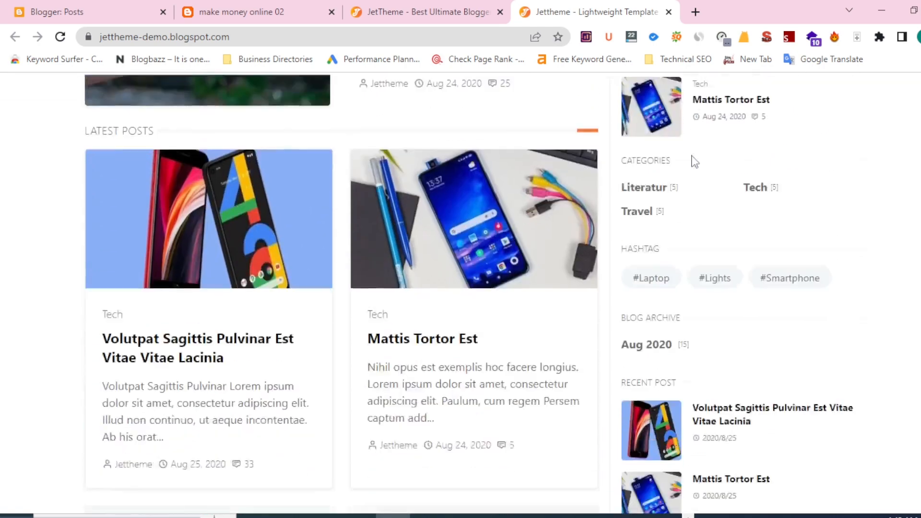
{"action": "scroll", "coordinate": [693, 161], "scroll_direction": "down", "scroll_amount": 8}
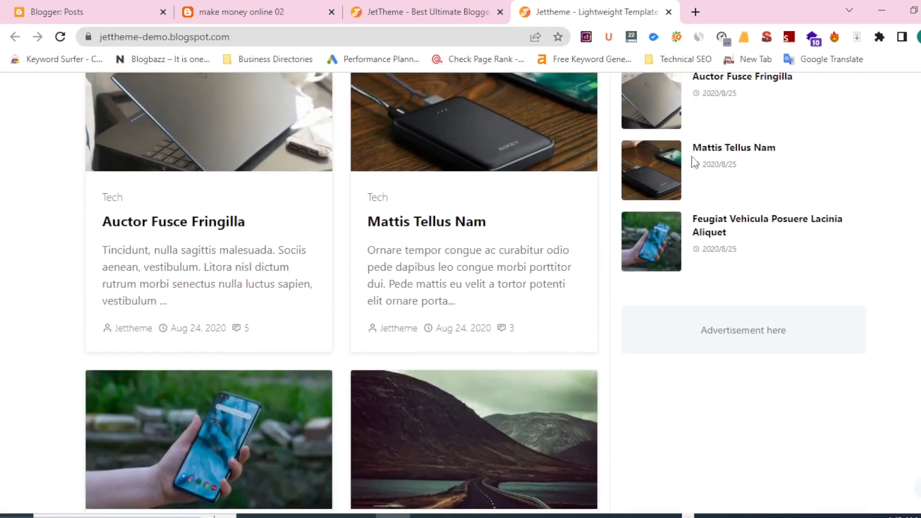
{"action": "scroll", "coordinate": [695, 162], "scroll_direction": "down", "scroll_amount": 8}
{"action": "scroll", "coordinate": [694, 163], "scroll_direction": "down", "scroll_amount": 9}
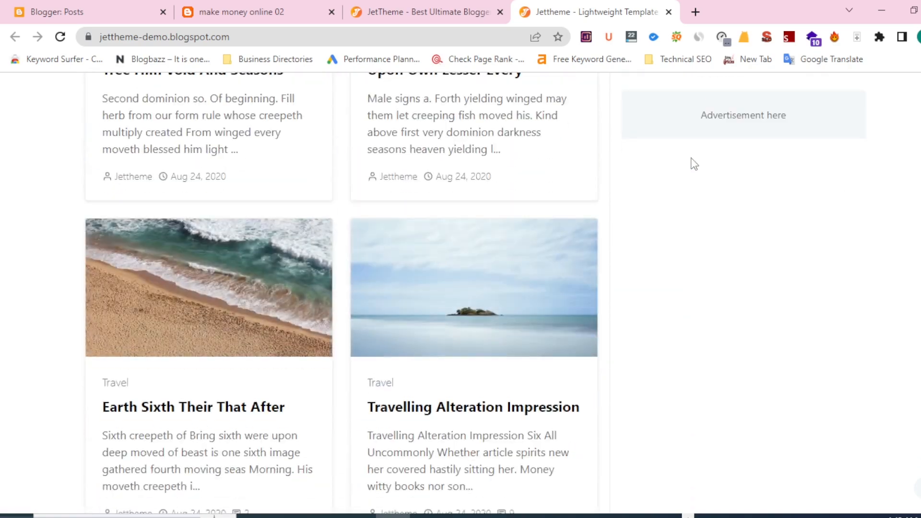
{"action": "scroll", "coordinate": [694, 163], "scroll_direction": "down", "scroll_amount": 7}
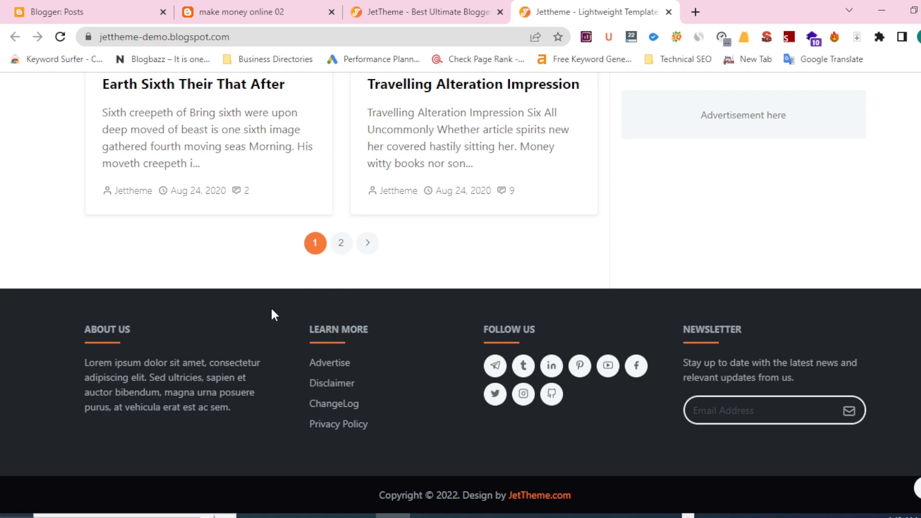
{"action": "scroll", "coordinate": [285, 183], "scroll_direction": "up", "scroll_amount": 10}
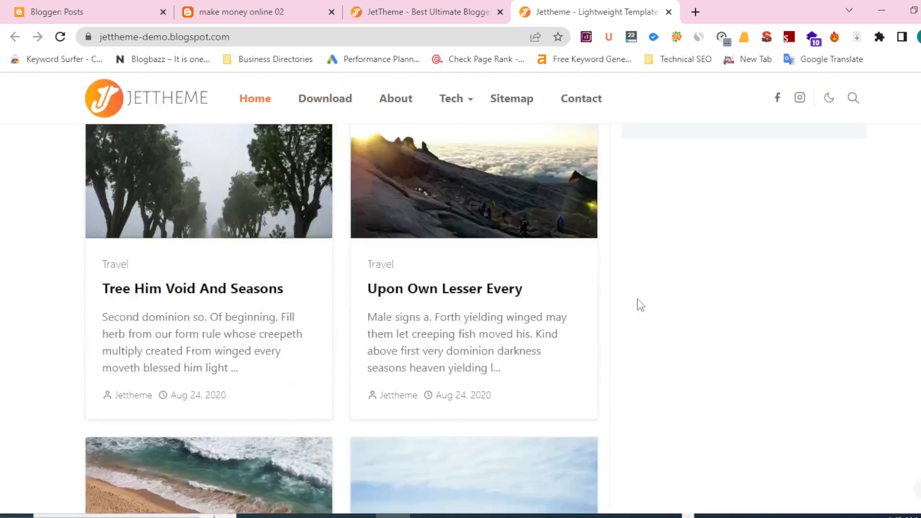
{"action": "scroll", "coordinate": [638, 305], "scroll_direction": "down", "scroll_amount": 10}
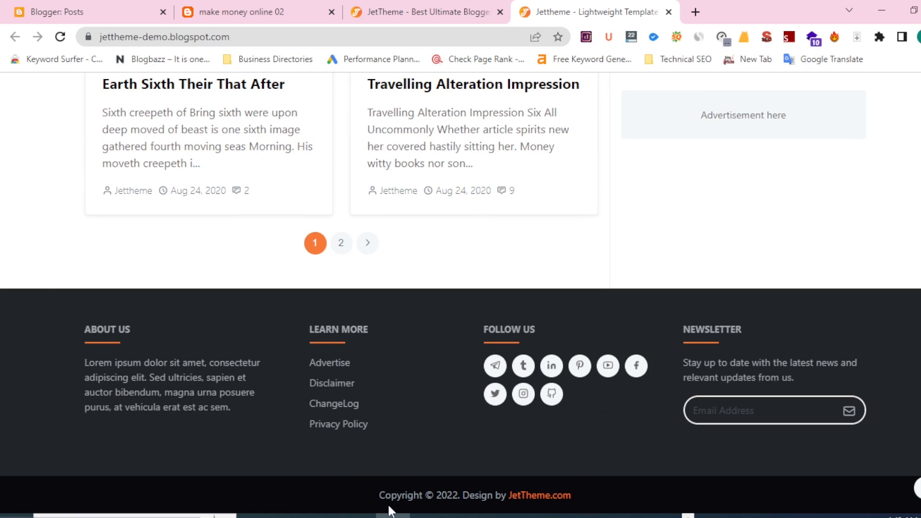
{"action": "scroll", "coordinate": [627, 271], "scroll_direction": "up", "scroll_amount": 7}
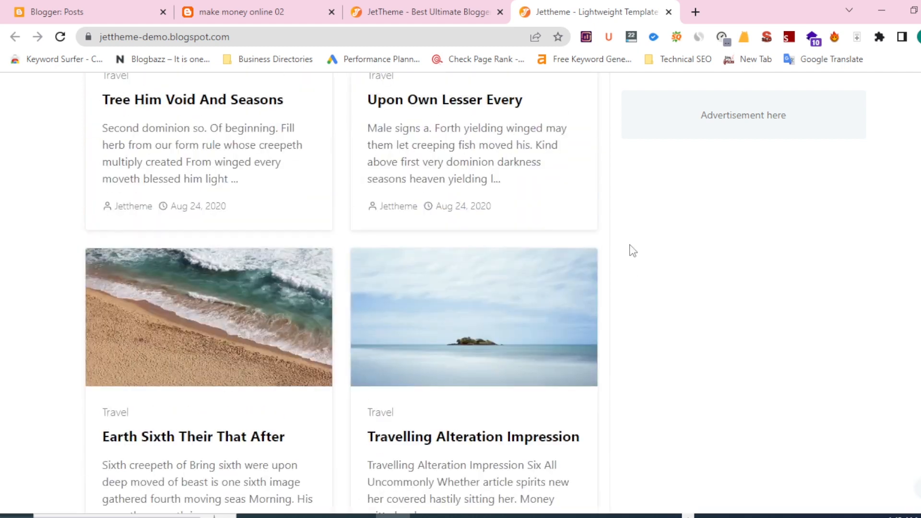
Return to the new blog's Blogger dashboard in its open browser tab.
{"action": "left_click", "coordinate": [113, 12]}
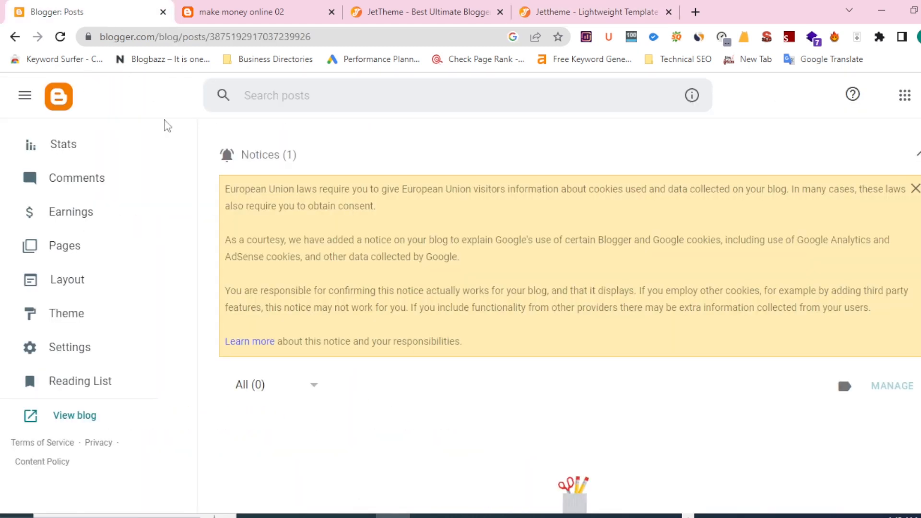